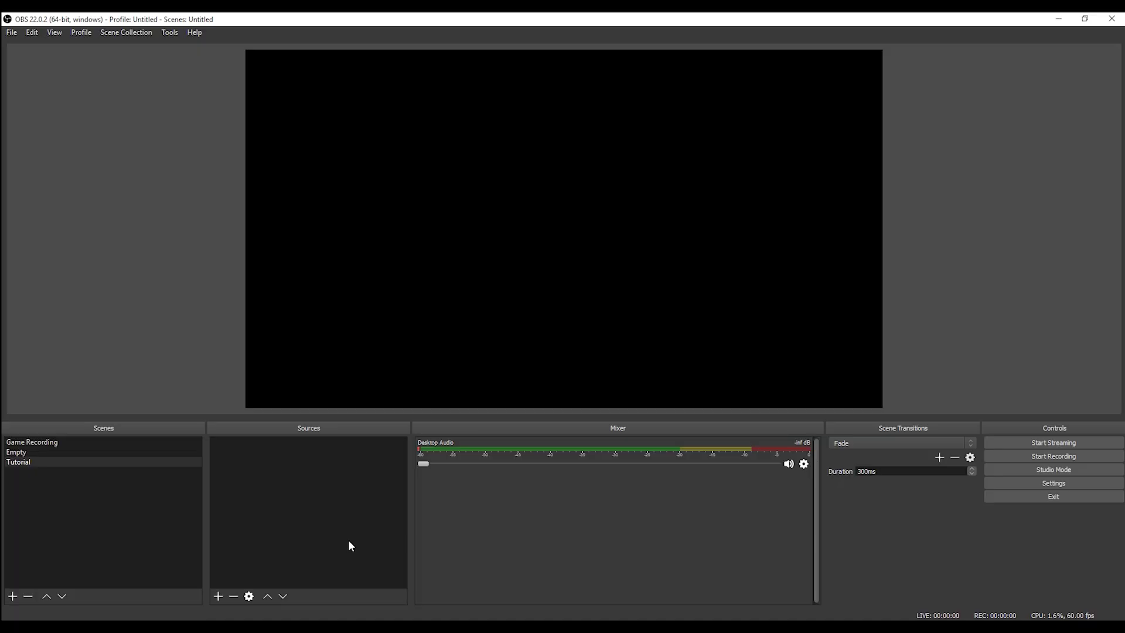
# - In the empty Tutorial scene, bring up the list of source types to add
pyautogui.rightClick(350, 543)
# - Add a Display Capture source named My Screen capturing Display 0 at 1920x1080
pyautogui.moveTo(391, 549)
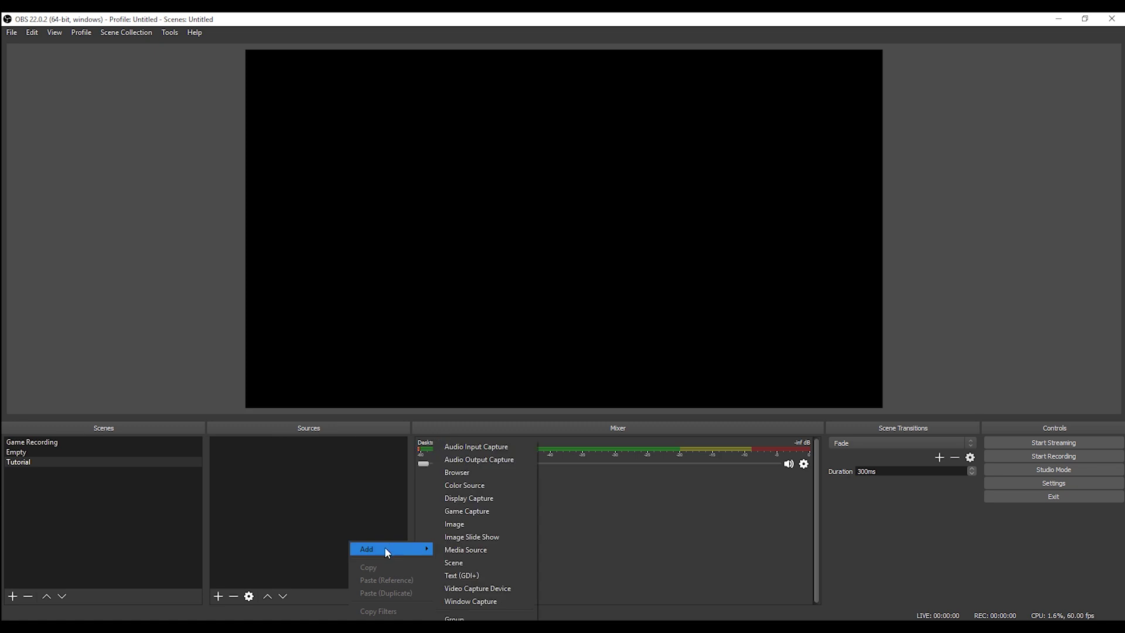
pyautogui.click(505, 499)
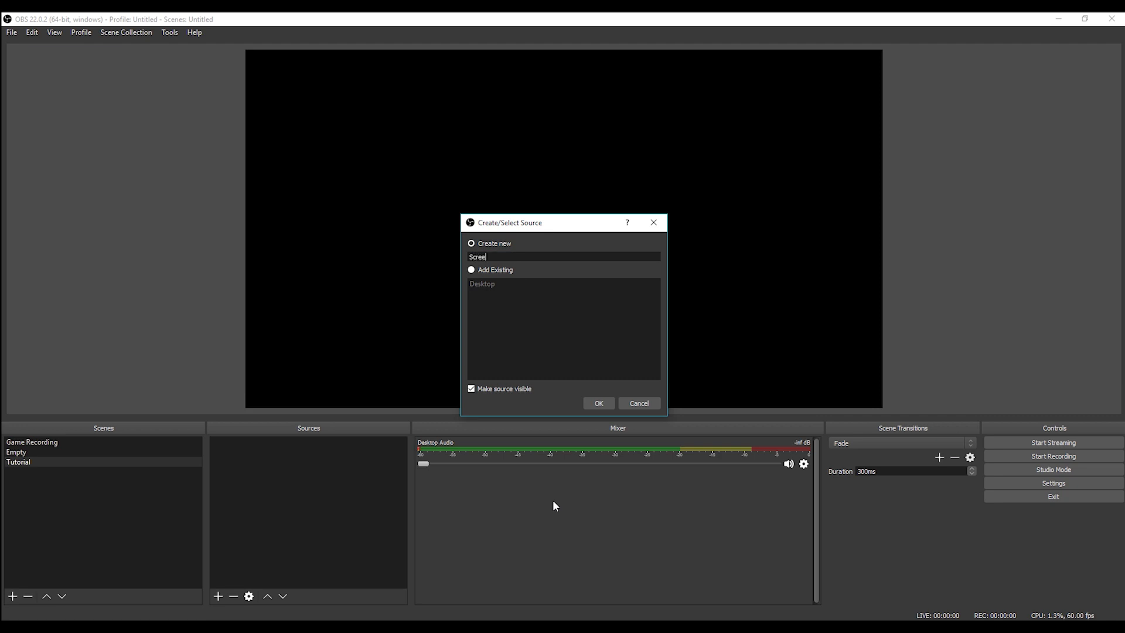
pyautogui.press('Return')
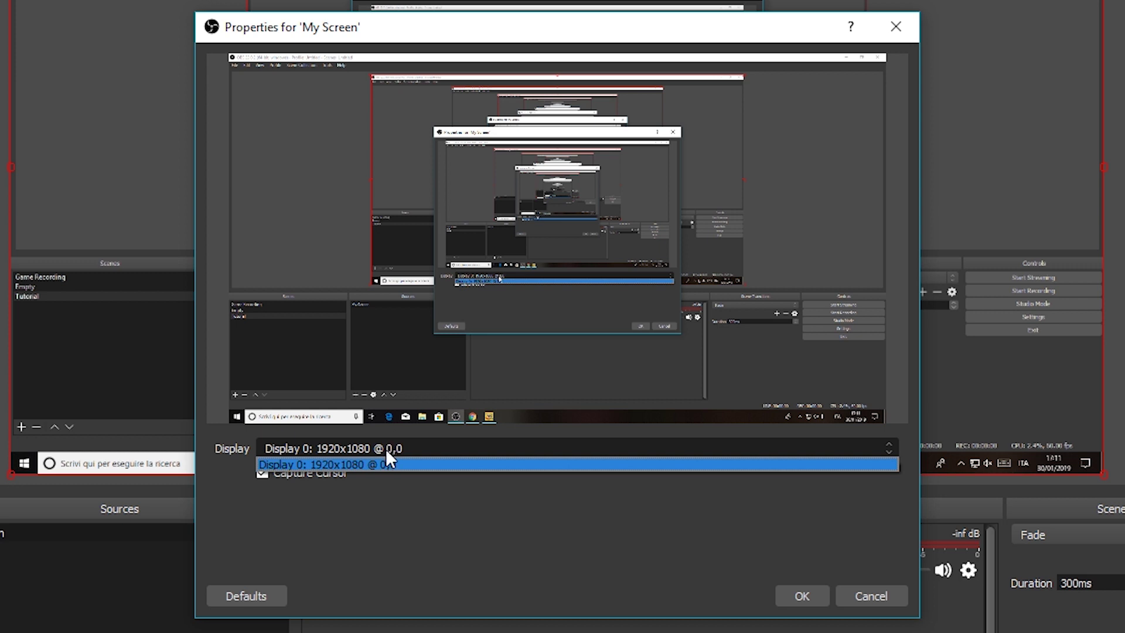
pyautogui.click(389, 450)
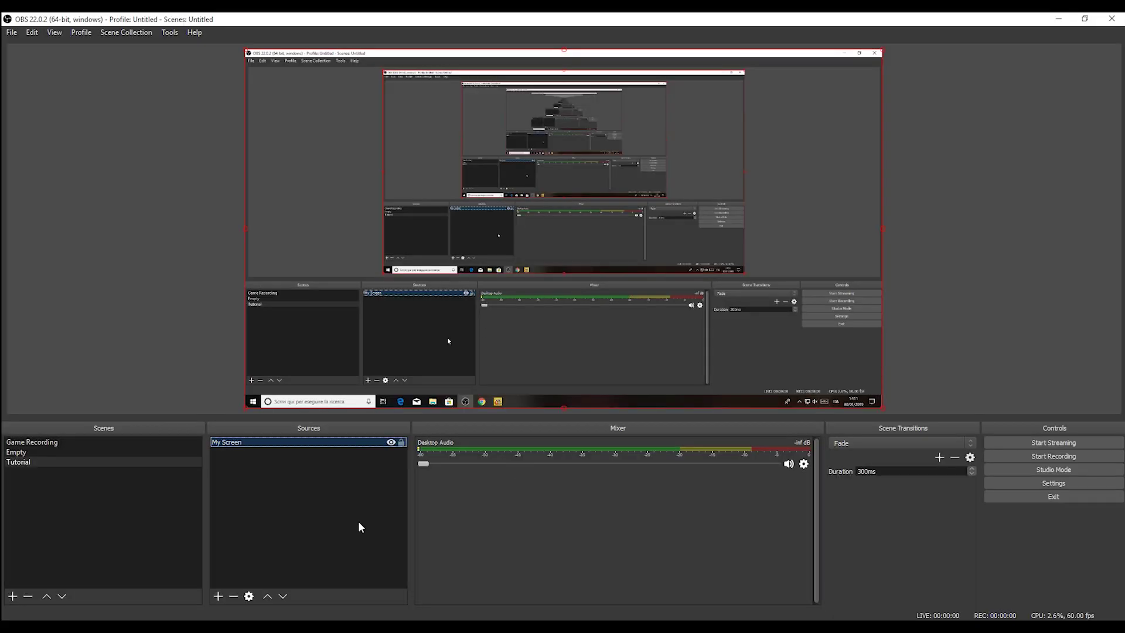
pyautogui.rightClick(358, 523)
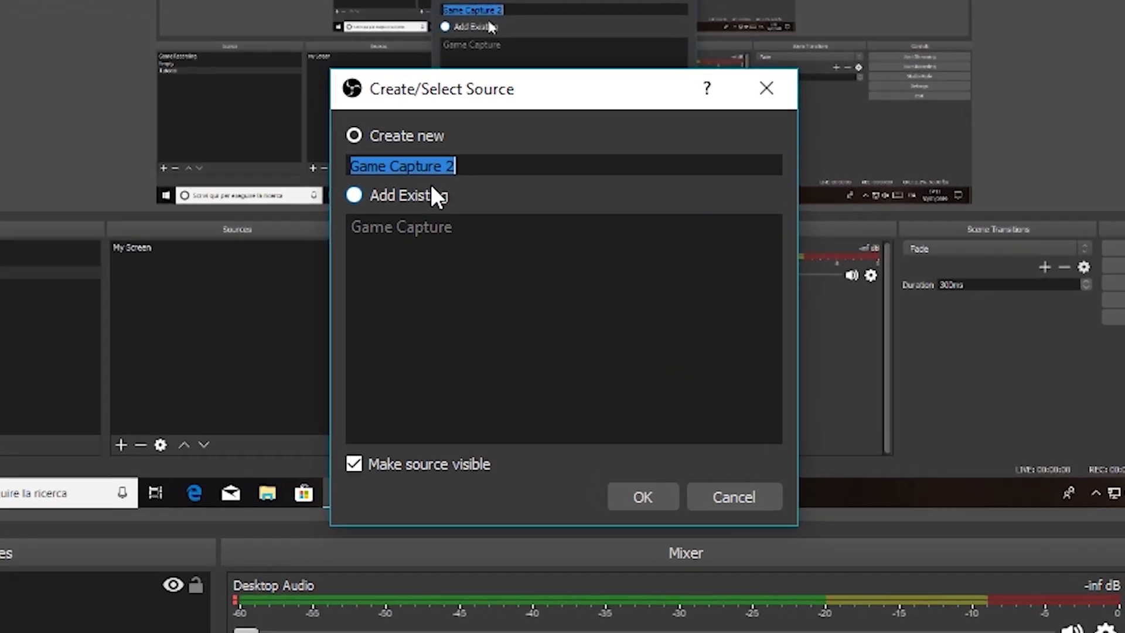
# - Add a Game Capture named Cuphead capturing only the [Cuphead.exe]: Cuphead window
pyautogui.write('Cuphead')
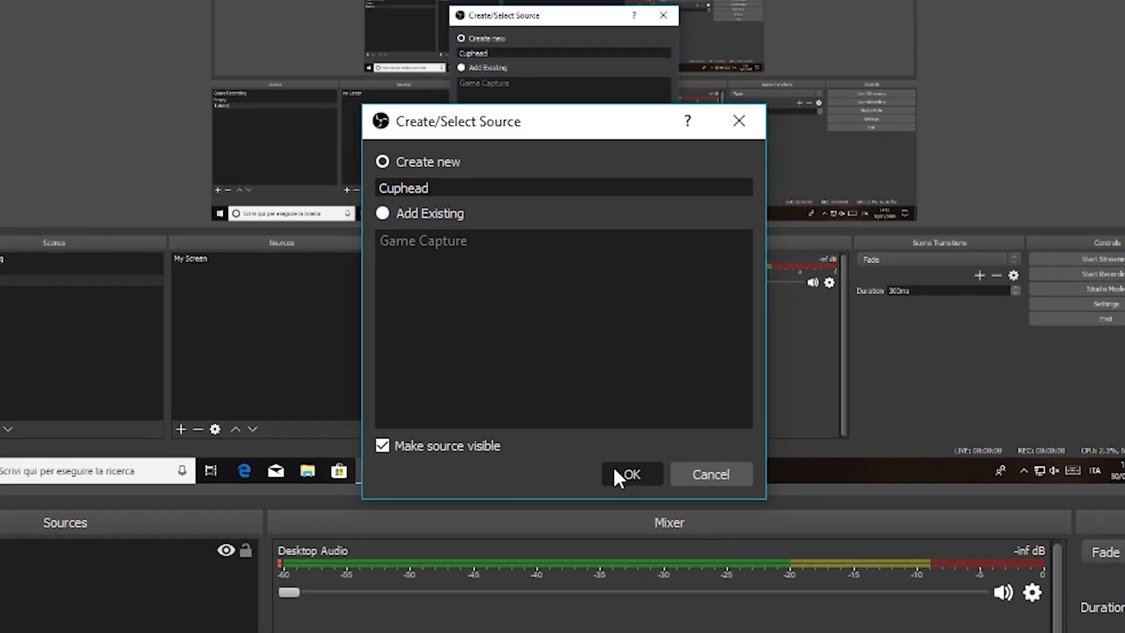
pyautogui.click(642, 497)
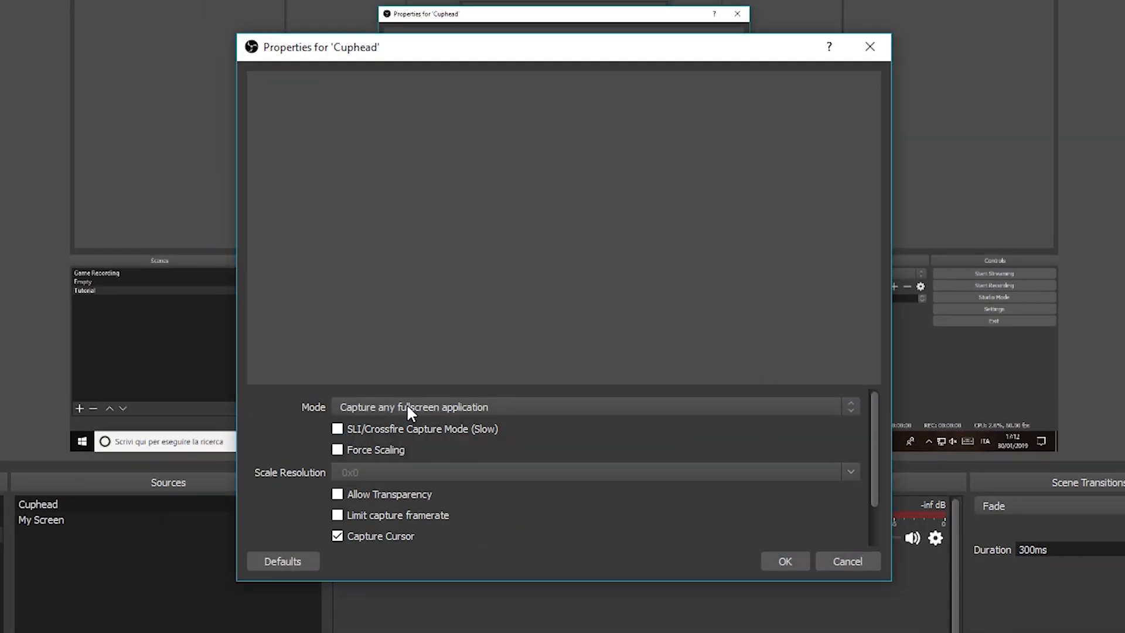
pyautogui.click(404, 408)
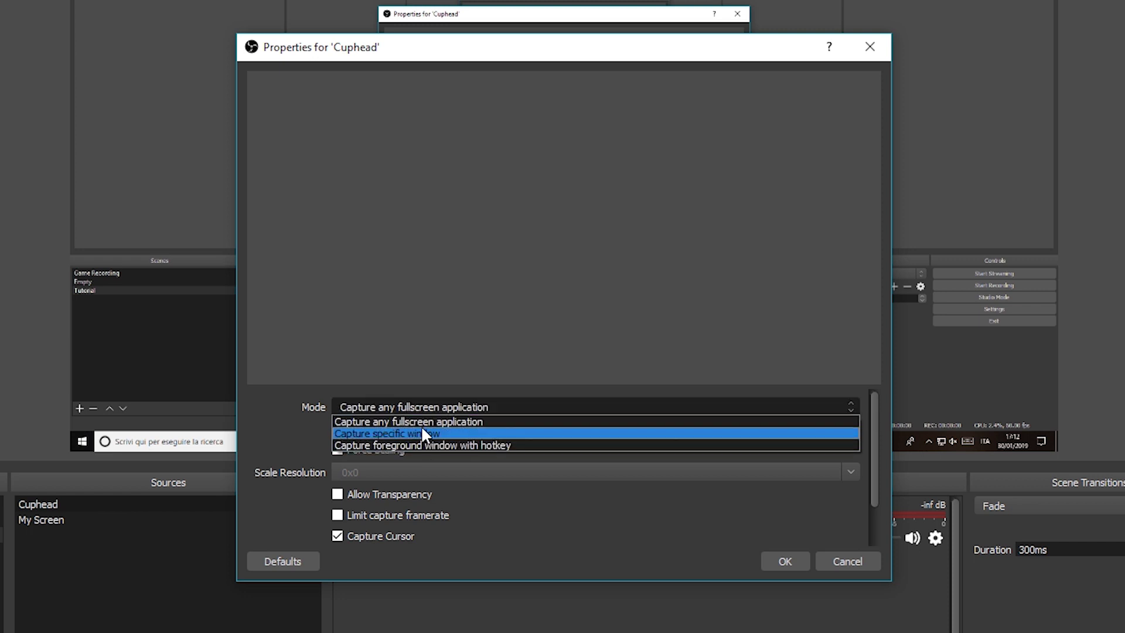
pyautogui.click(421, 433)
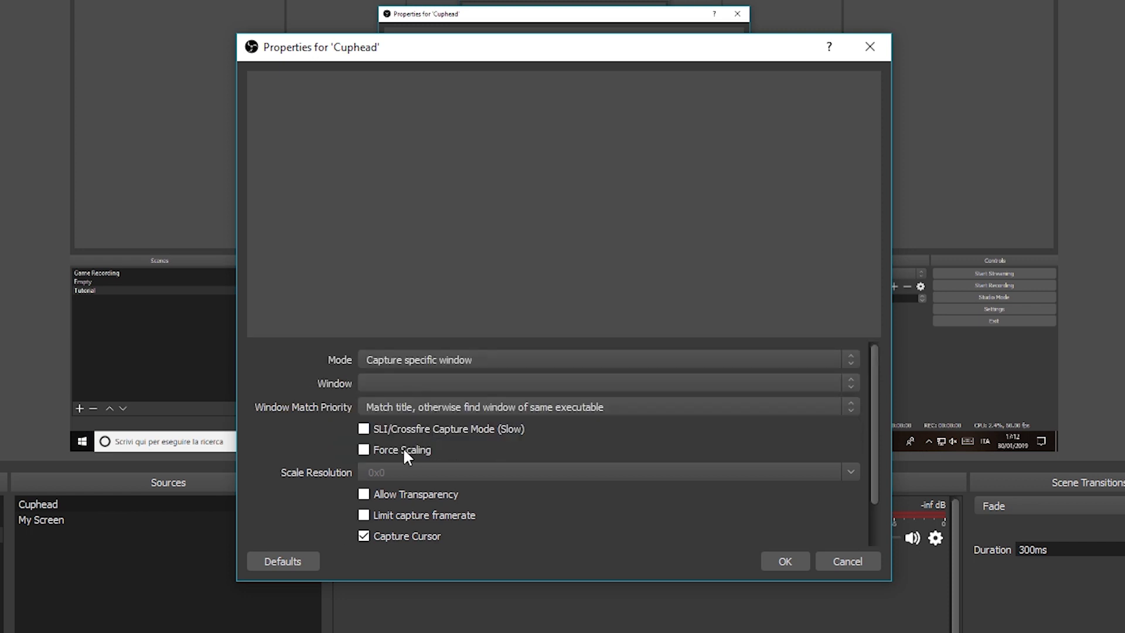
pyautogui.click(414, 389)
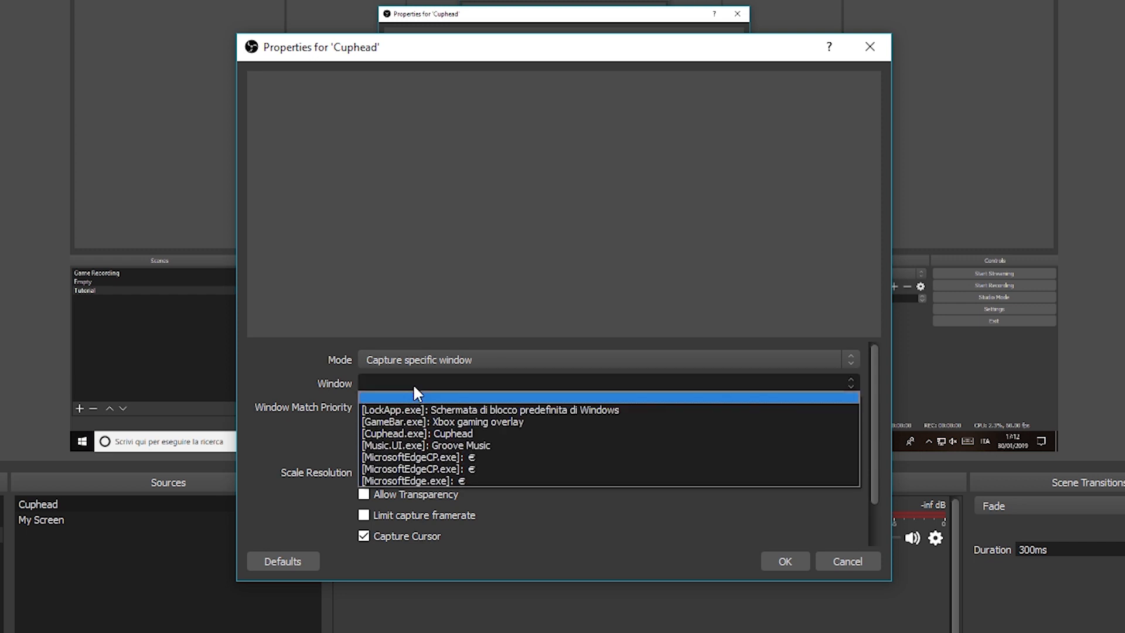
pyautogui.click(417, 432)
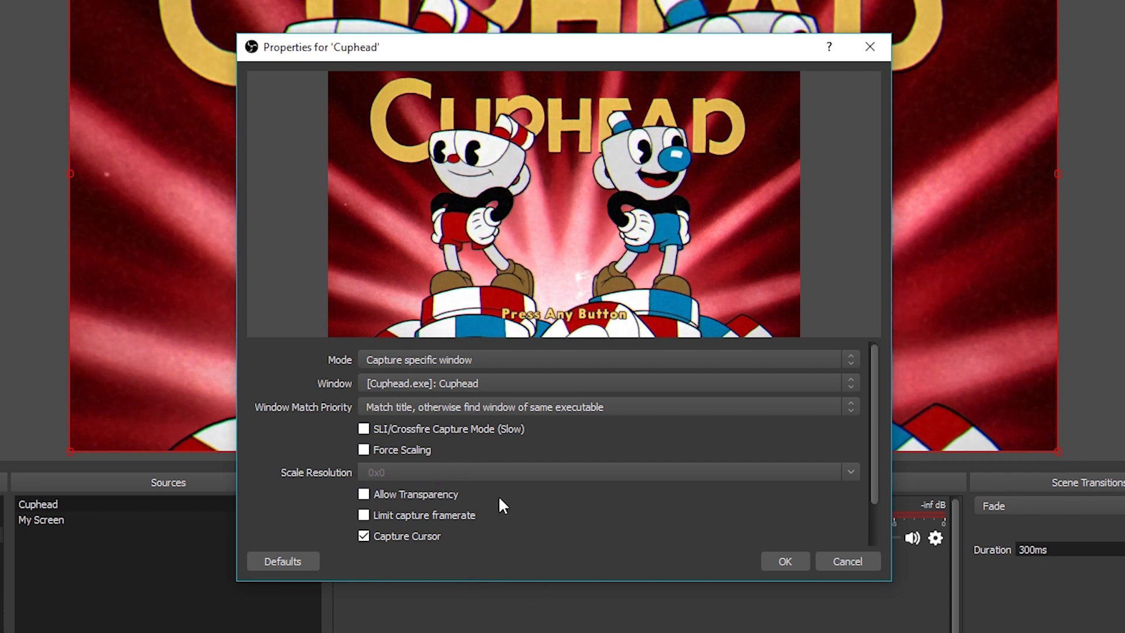
pyautogui.click(779, 560)
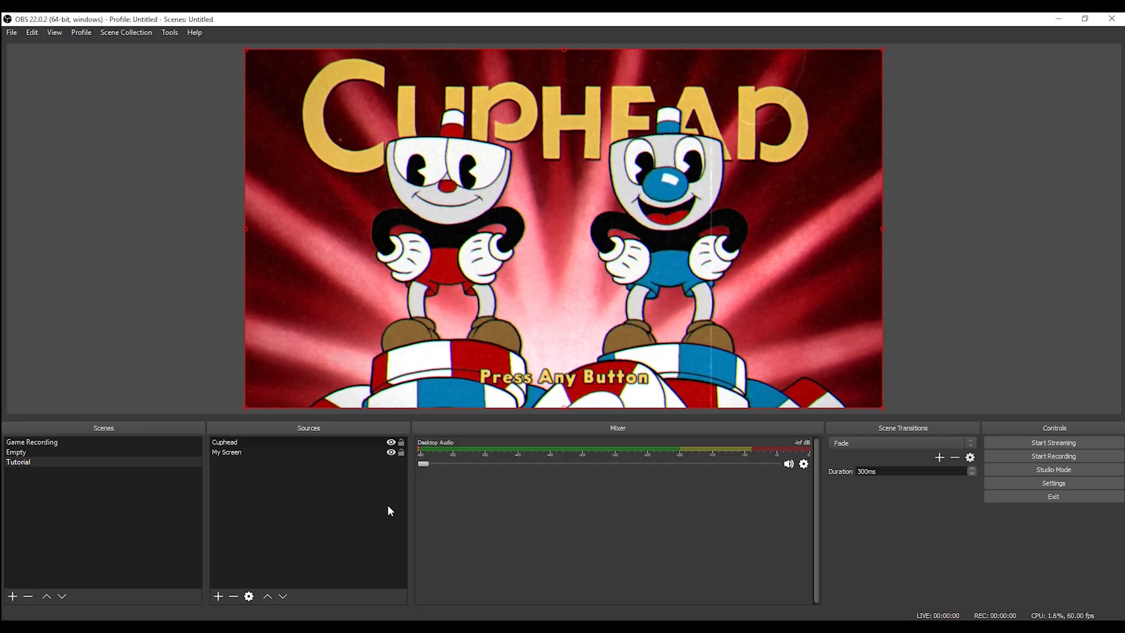
pyautogui.rightClick(388, 506)
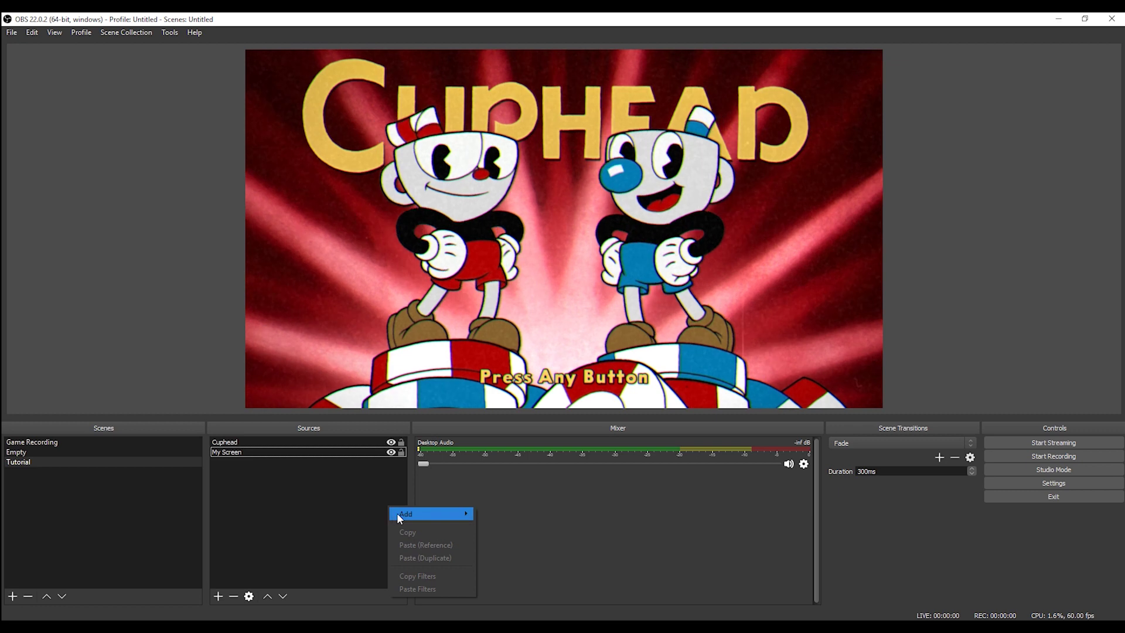
# - Add a Video Capture Device source named Logitech c922 and accept its properties
pyautogui.moveTo(430, 512)
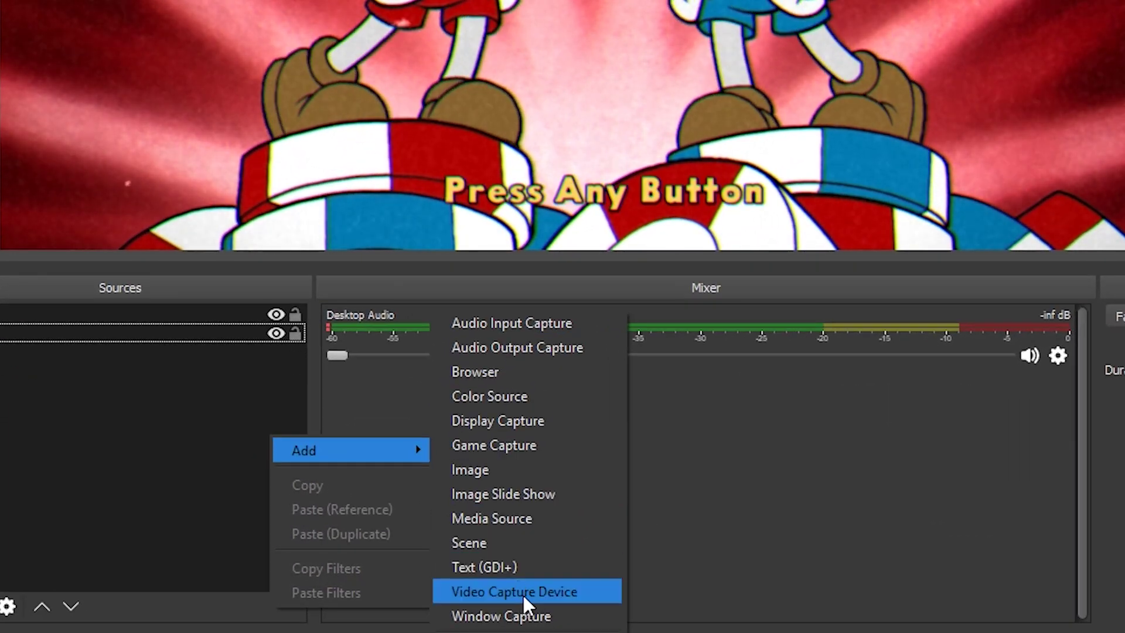
pyautogui.click(522, 593)
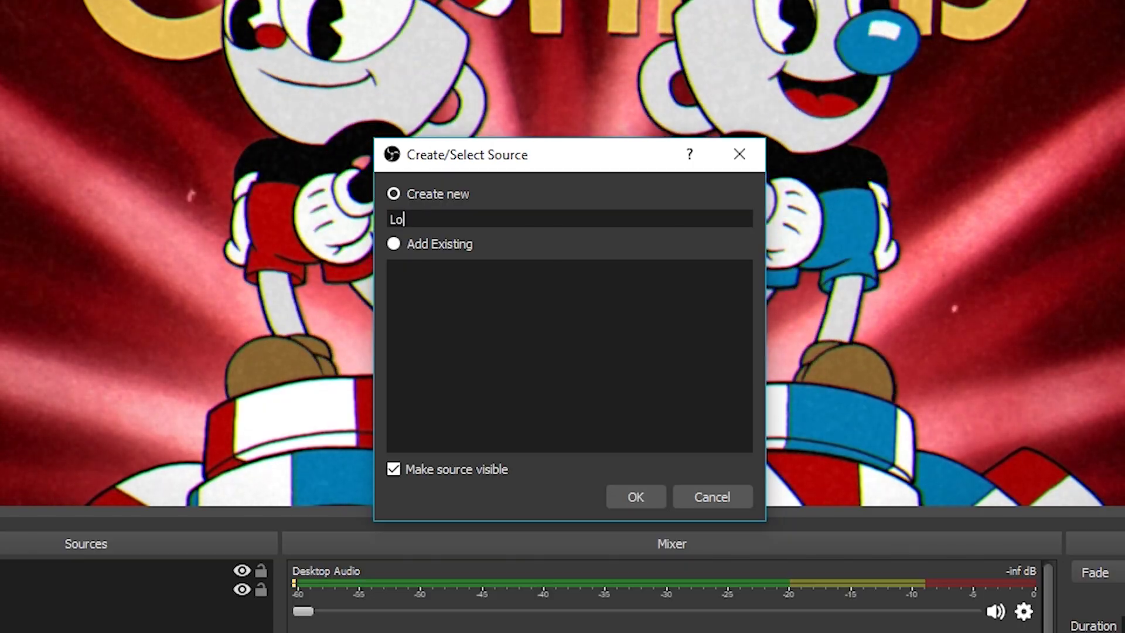
pyautogui.write('ech ')
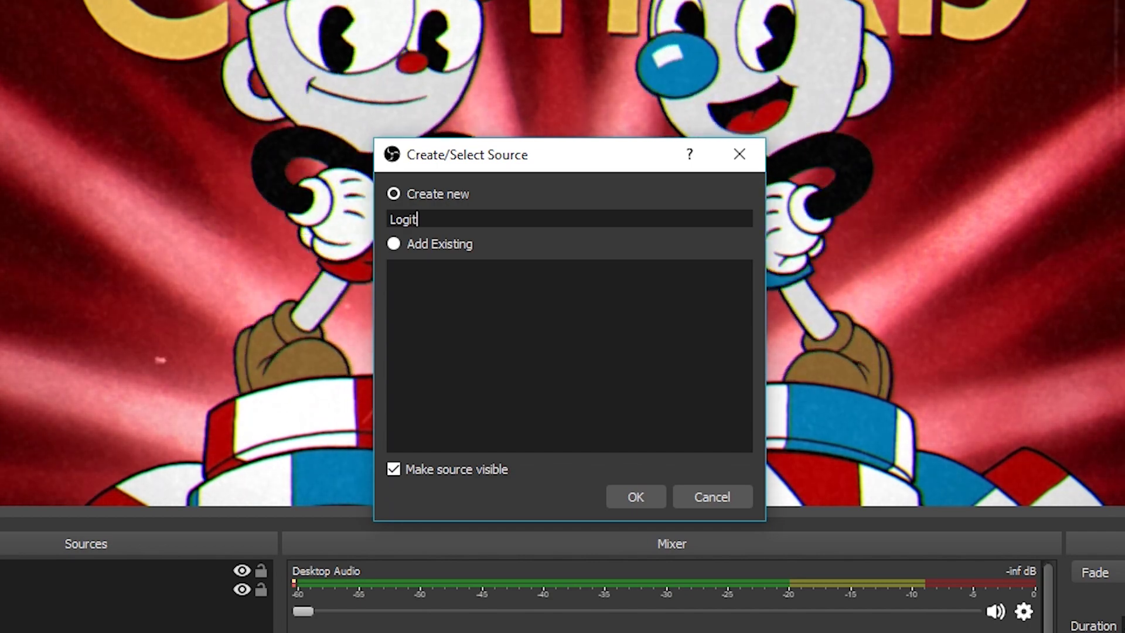
pyautogui.write('c922')
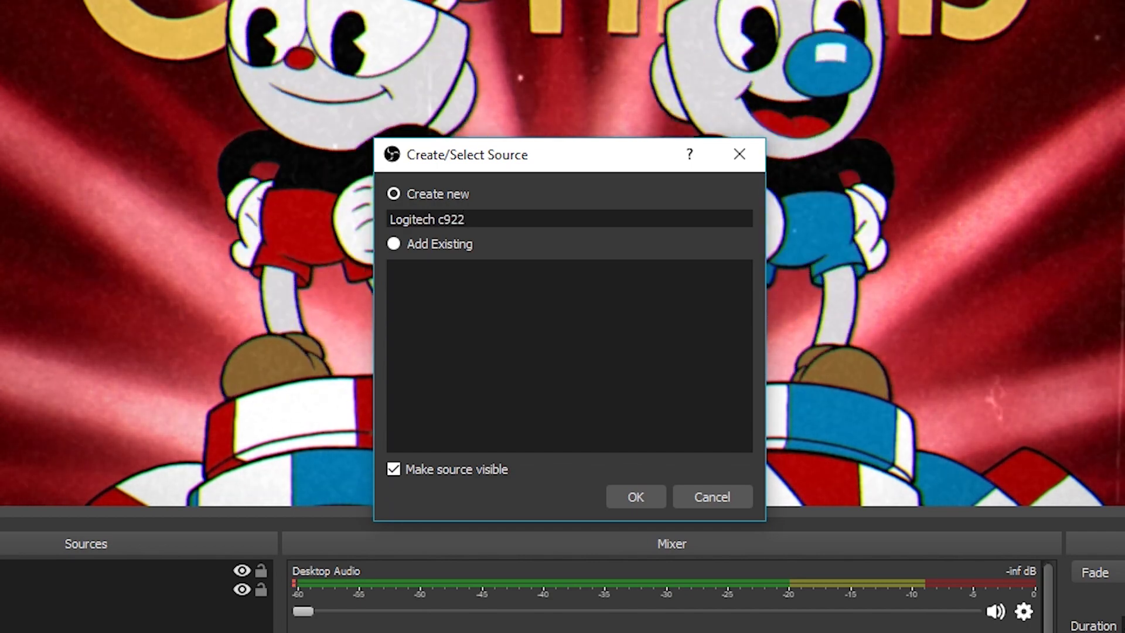
pyautogui.press('Return')
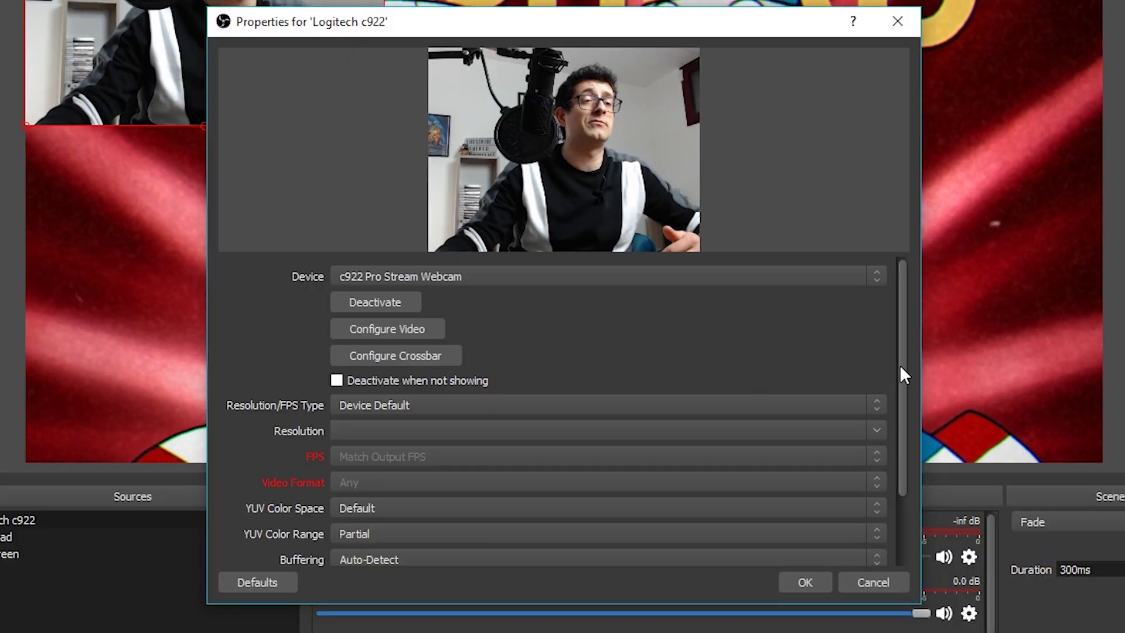
pyautogui.moveTo(902, 366); pyautogui.dragTo(901, 406)
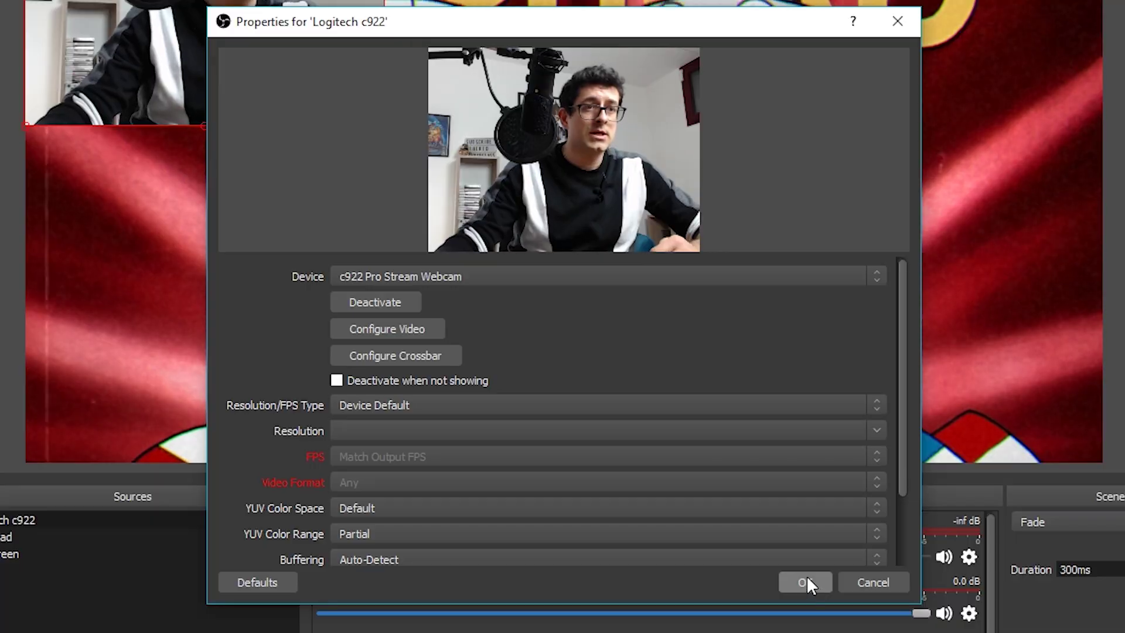
pyautogui.click(811, 580)
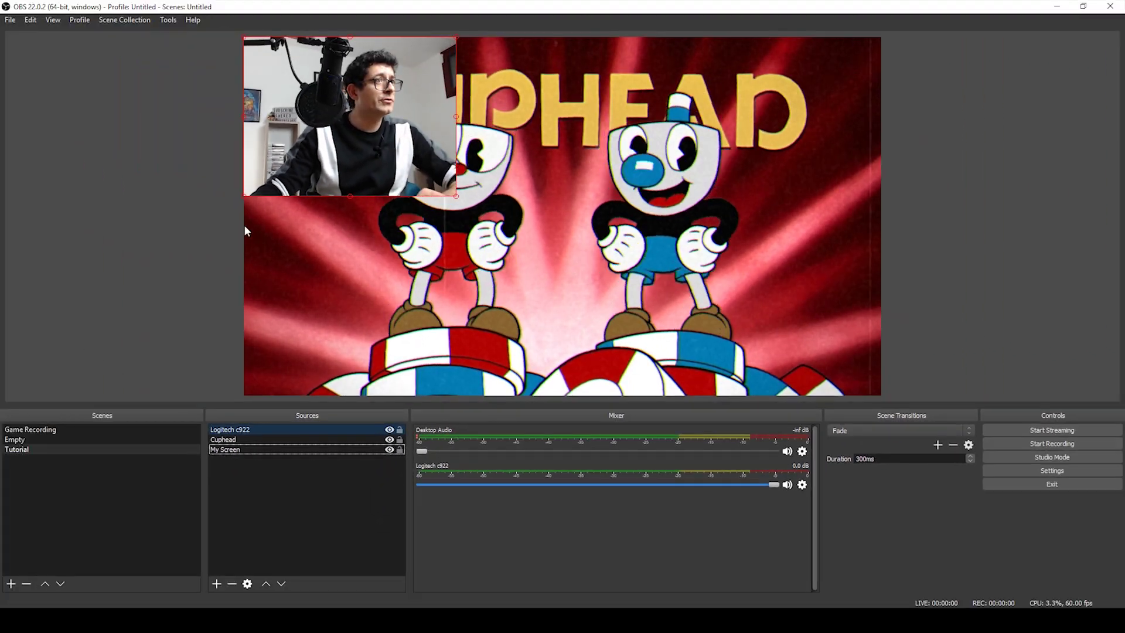
# - Shrink the webcam image and move it into the lower-left corner of the preview
pyautogui.moveTo(450, 131); pyautogui.dragTo(445, 277)
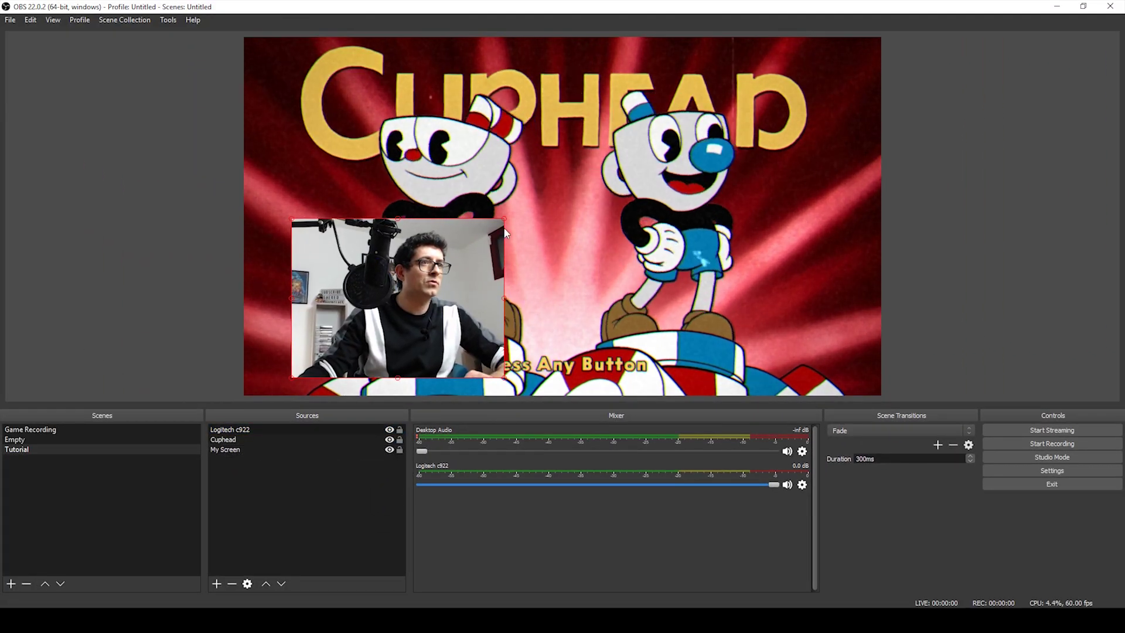
pyautogui.moveTo(505, 223); pyautogui.dragTo(392, 304)
pyautogui.moveTo(363, 357); pyautogui.dragTo(355, 364)
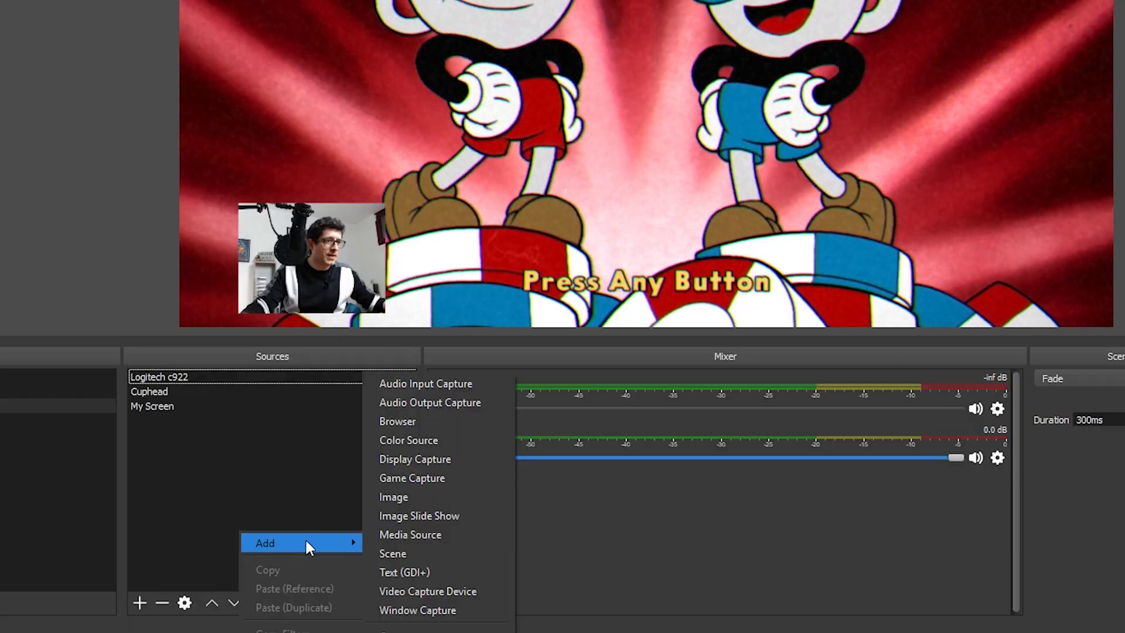
# - Add a Facecam image source using the wood plain senza vetro PNG, scaled around the webcam
pyautogui.click(393, 497)
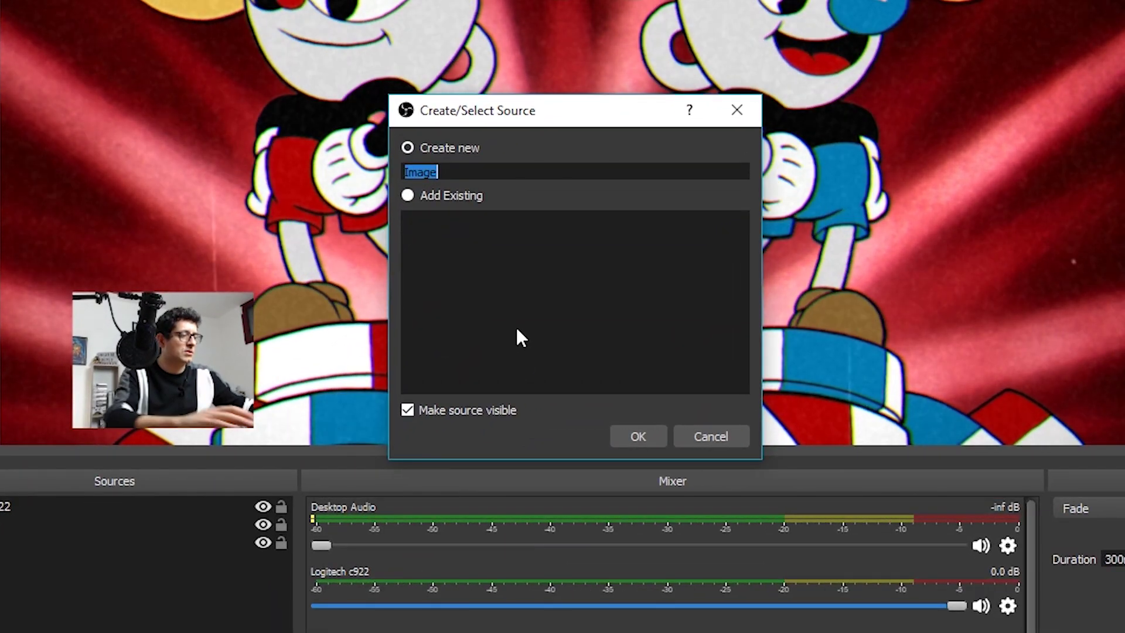
pyautogui.write('F')
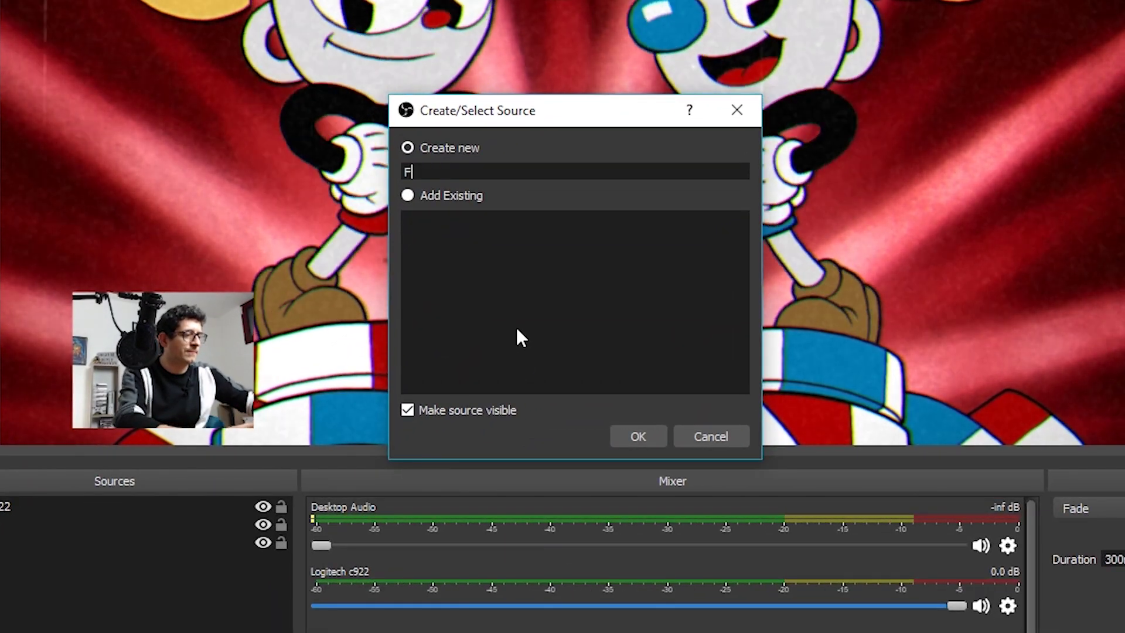
pyautogui.write('acec')
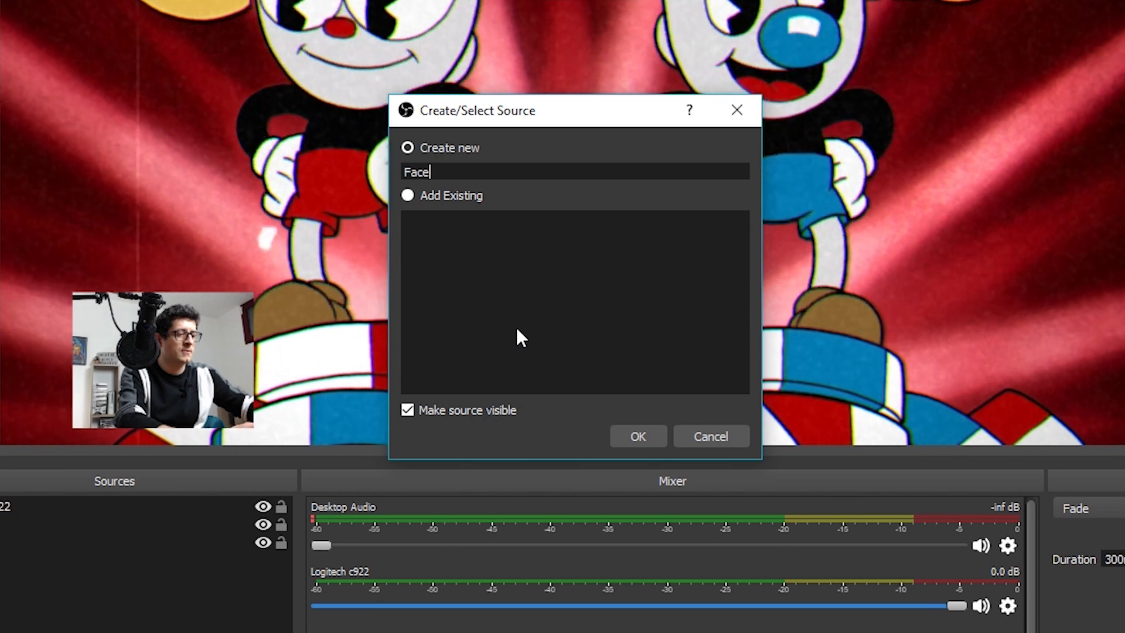
pyautogui.write('am')
pyautogui.press('Return')
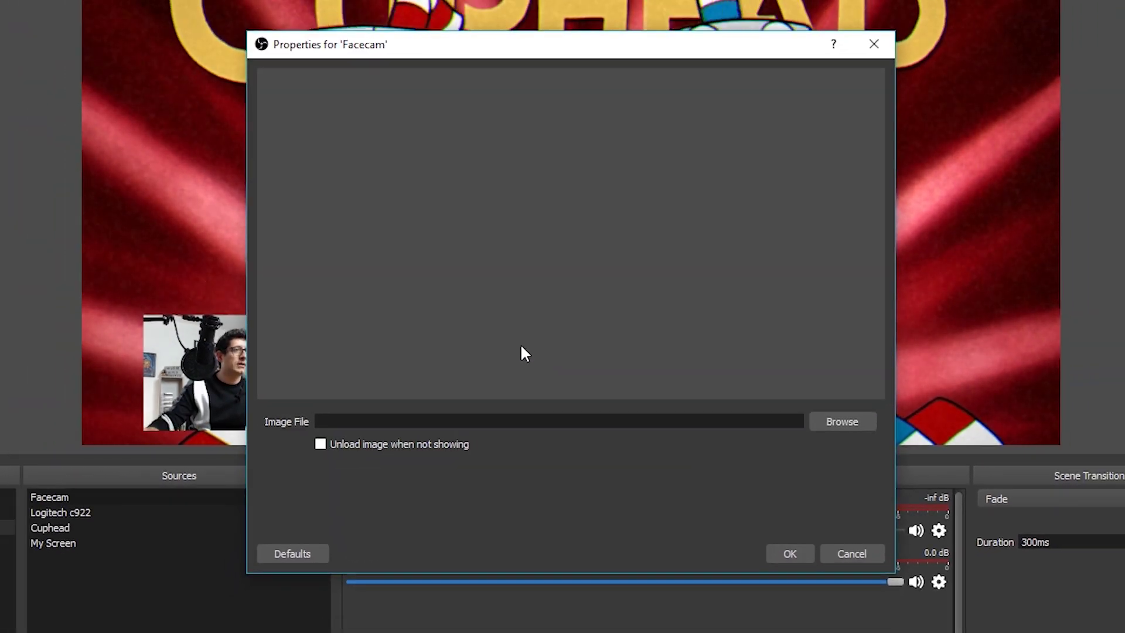
pyautogui.click(834, 422)
pyautogui.click(952, 187)
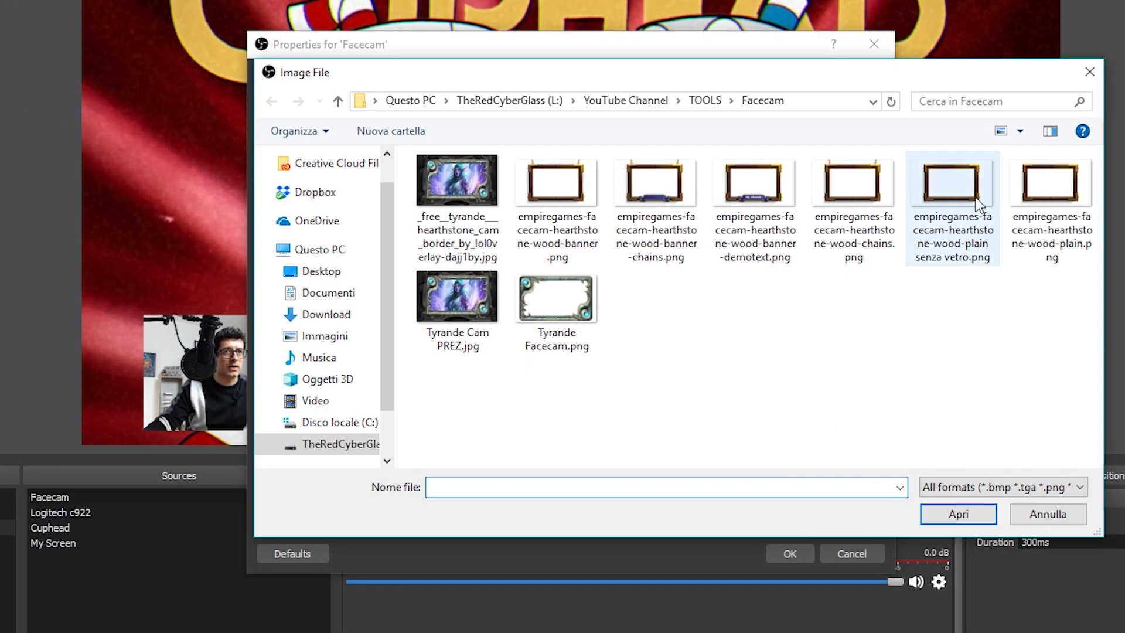
pyautogui.click(958, 514)
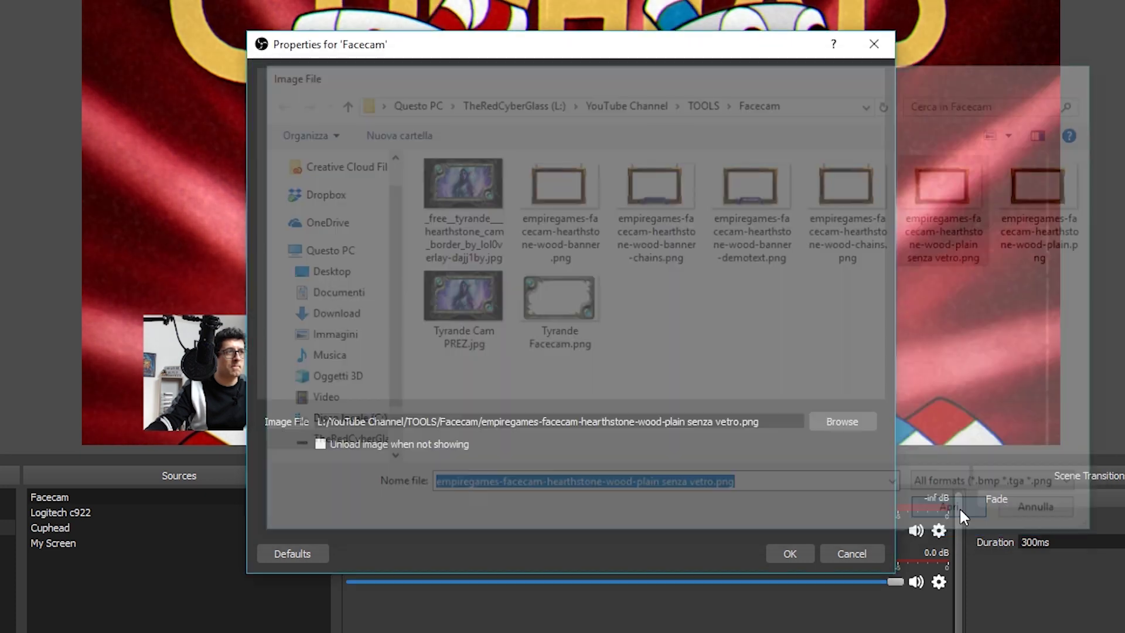
pyautogui.click(802, 554)
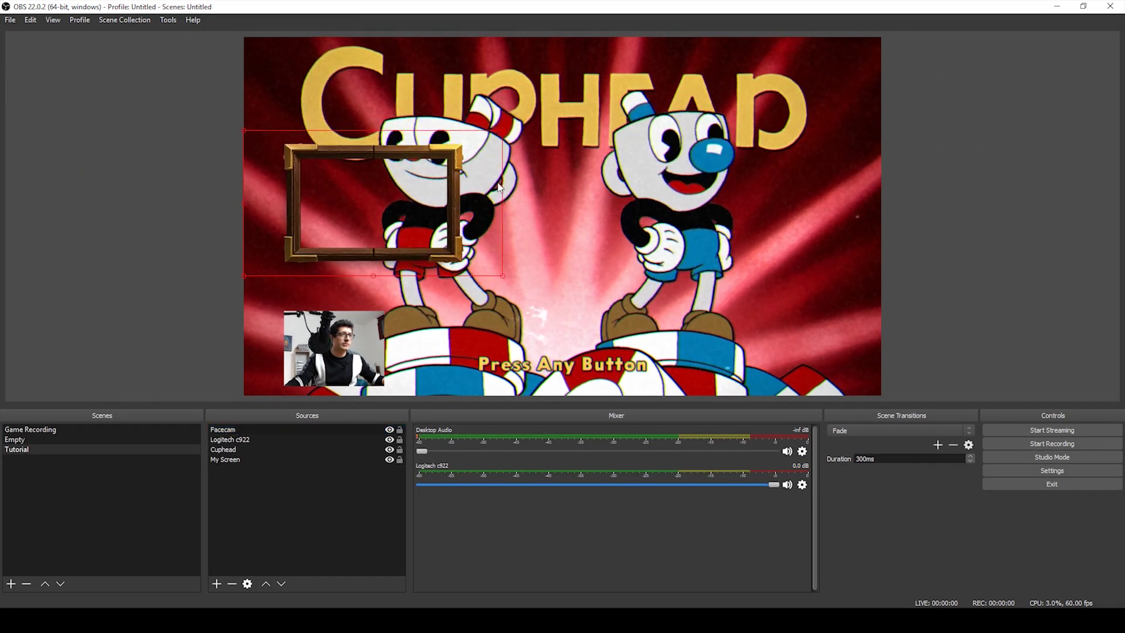
pyautogui.moveTo(497, 187); pyautogui.dragTo(368, 329)
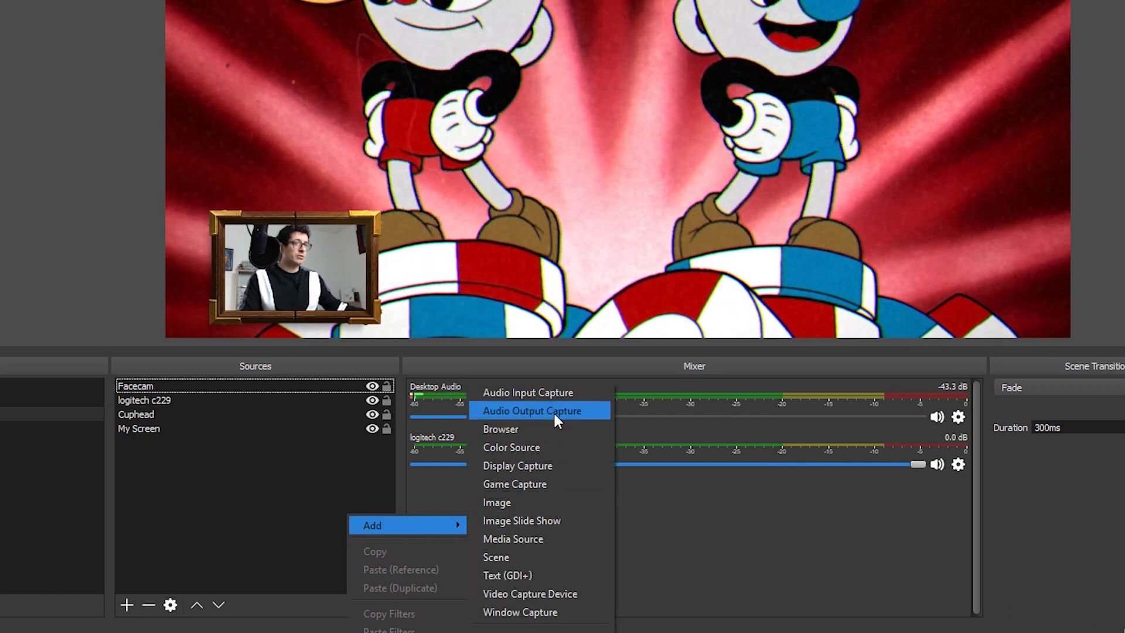
# - Add an Audio Input Capture named Rode using the Microfono (3- RODE NT-USB) device
pyautogui.click(547, 395)
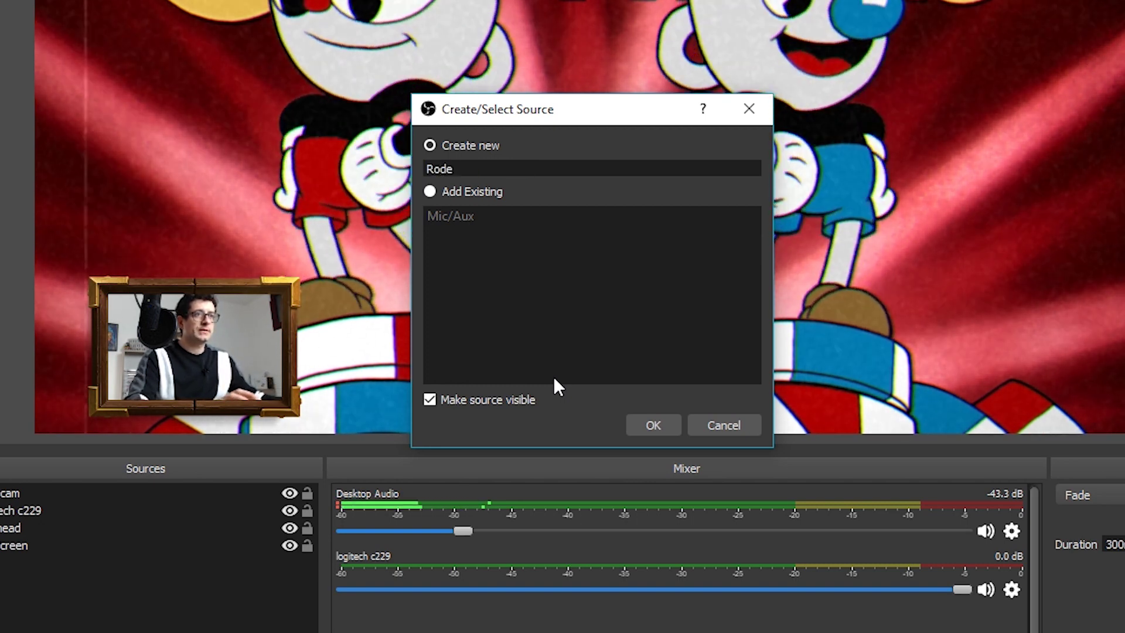
pyautogui.press('Return')
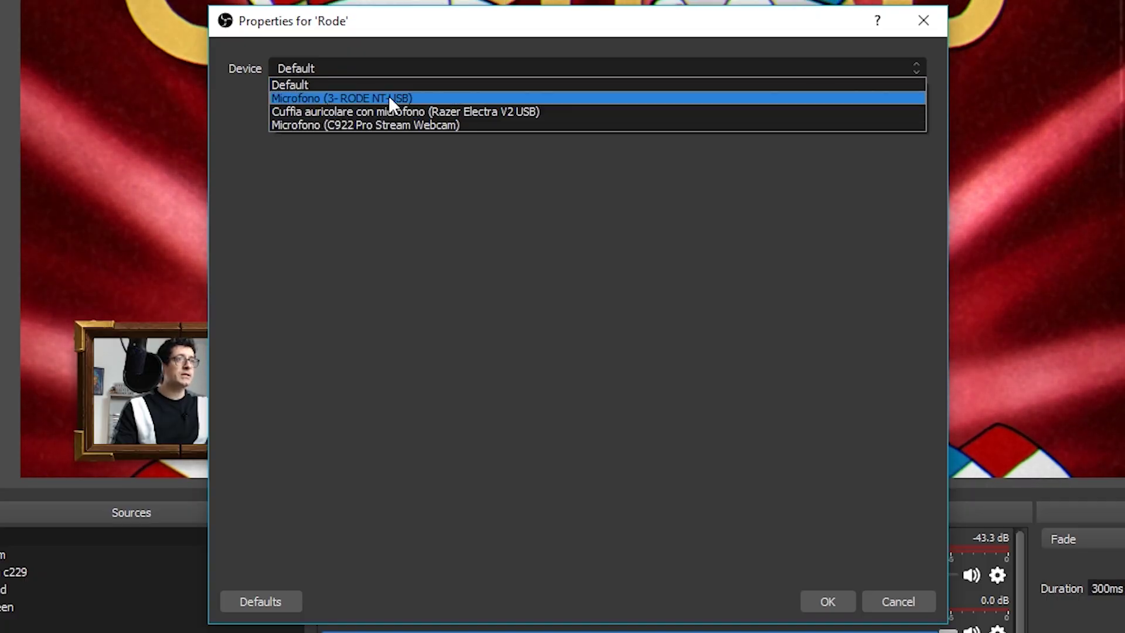
pyautogui.click(388, 98)
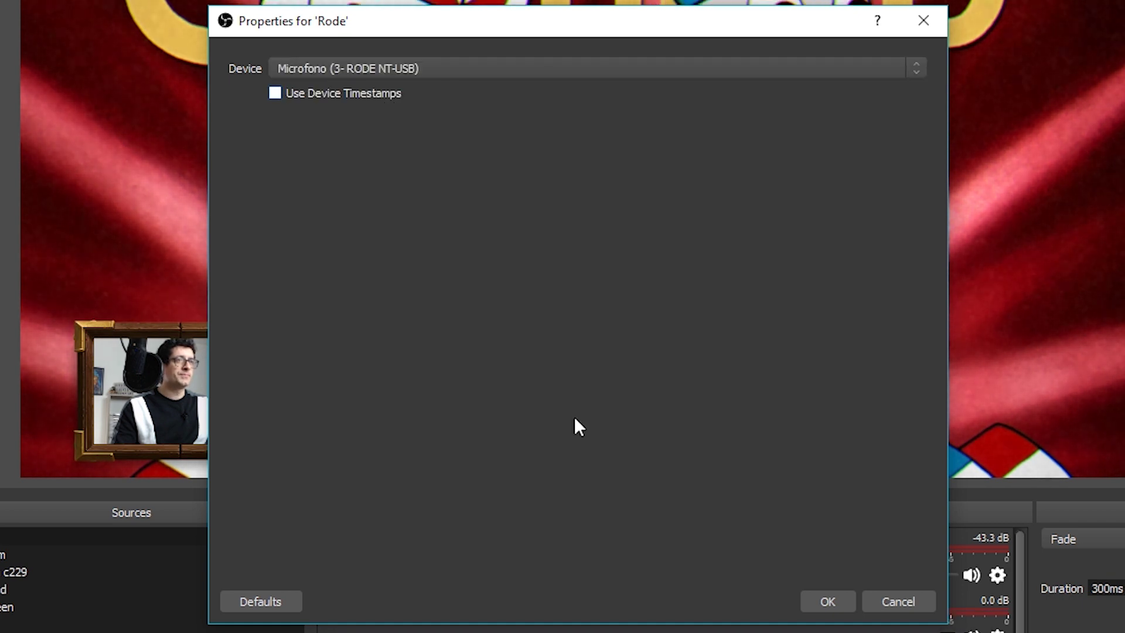
pyautogui.click(832, 607)
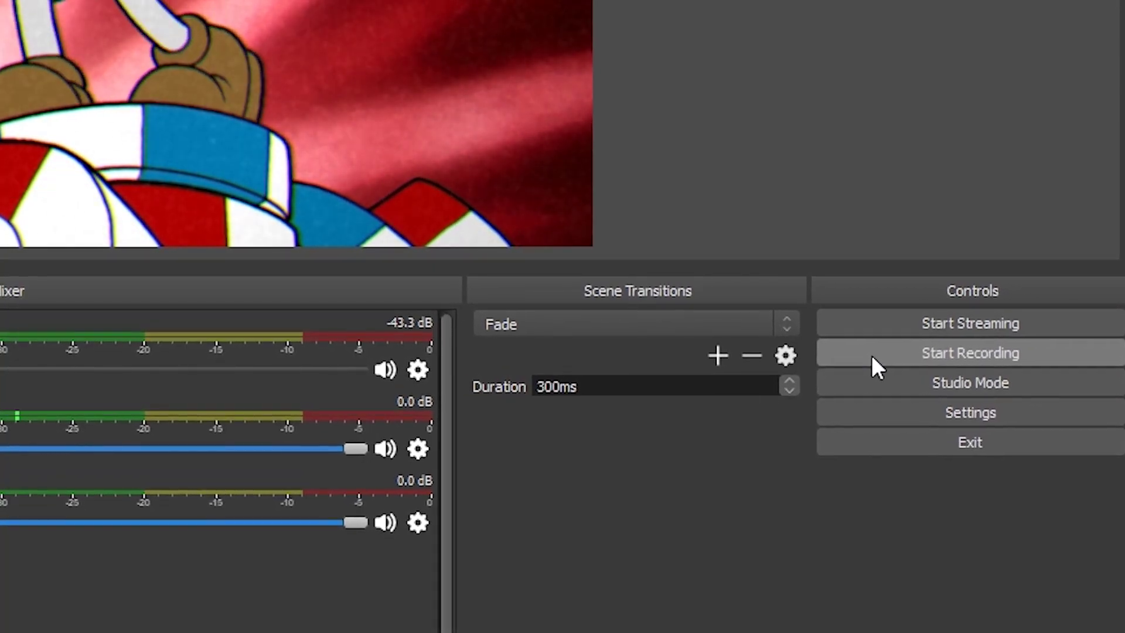
# - Start a test recording of the scene, then open the Settings window
pyautogui.click(870, 354)
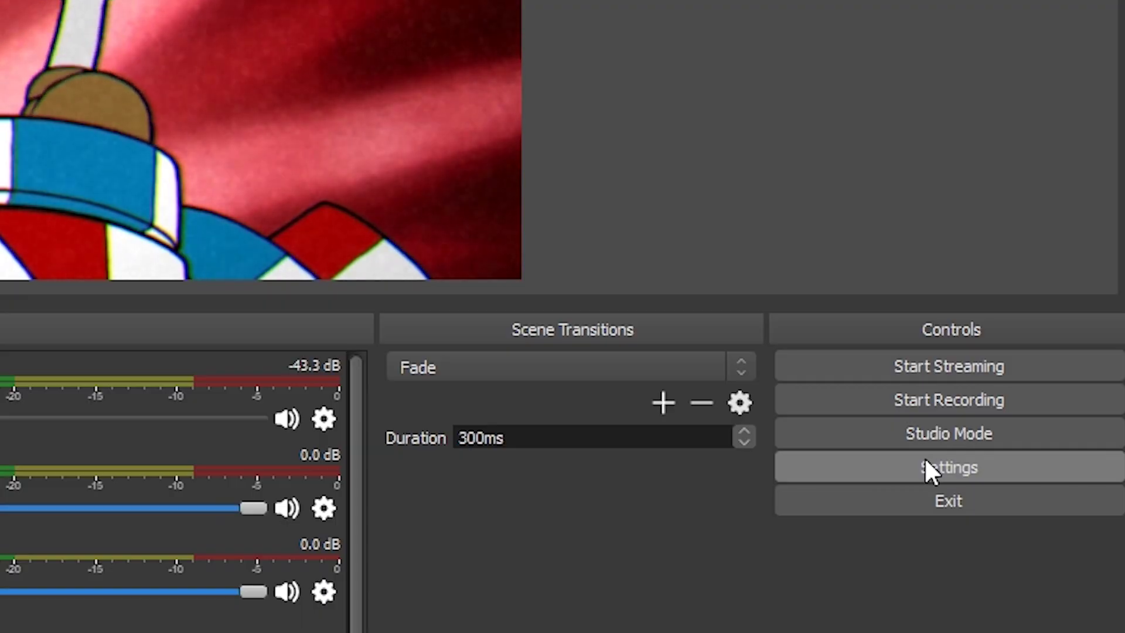
pyautogui.click(925, 466)
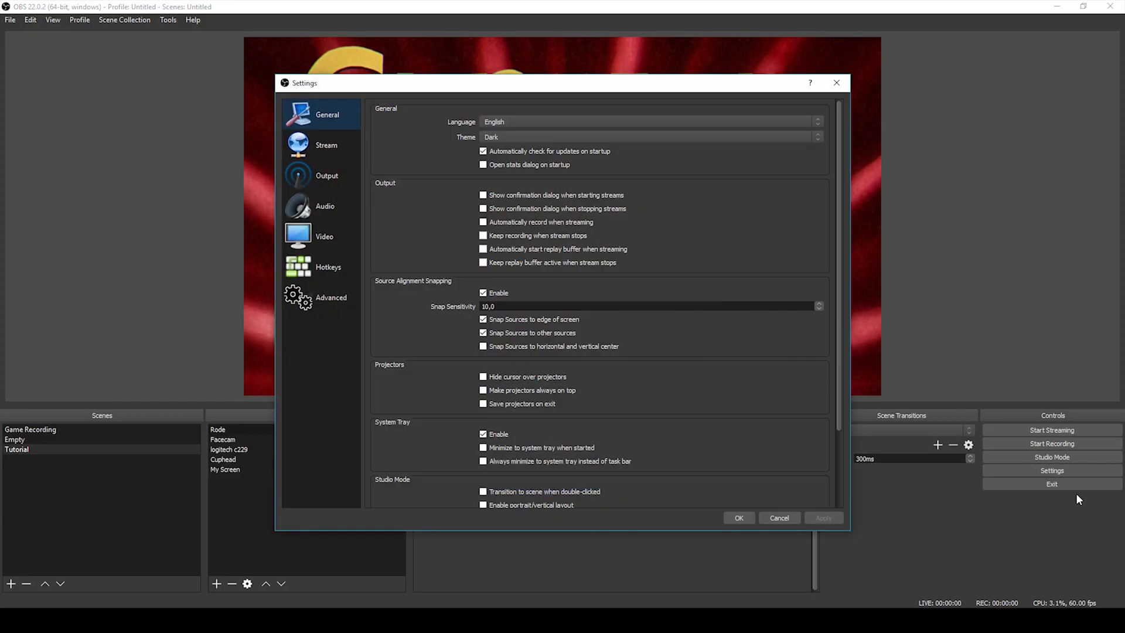